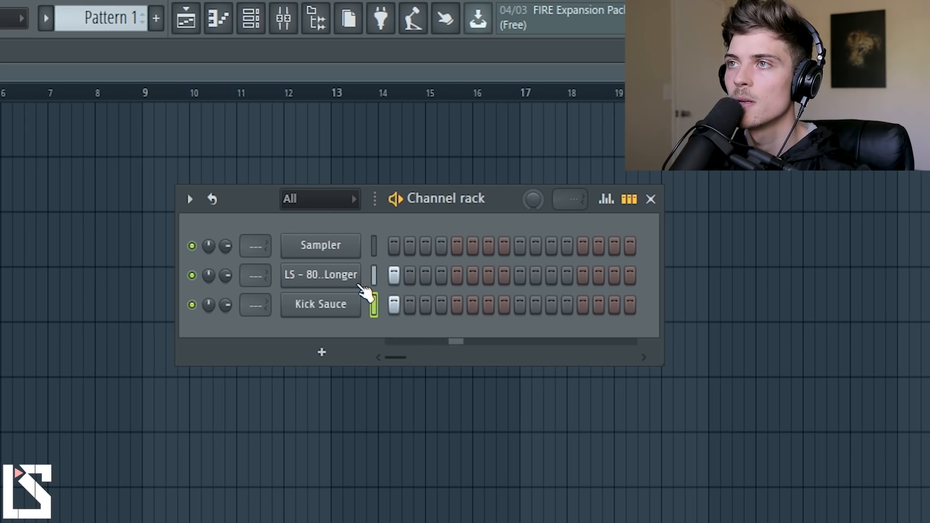
# - Open the mixer and route the 808 and Kick Sauce channels to consecutive mixer tracks starting at insert 5
pyautogui.press('space')
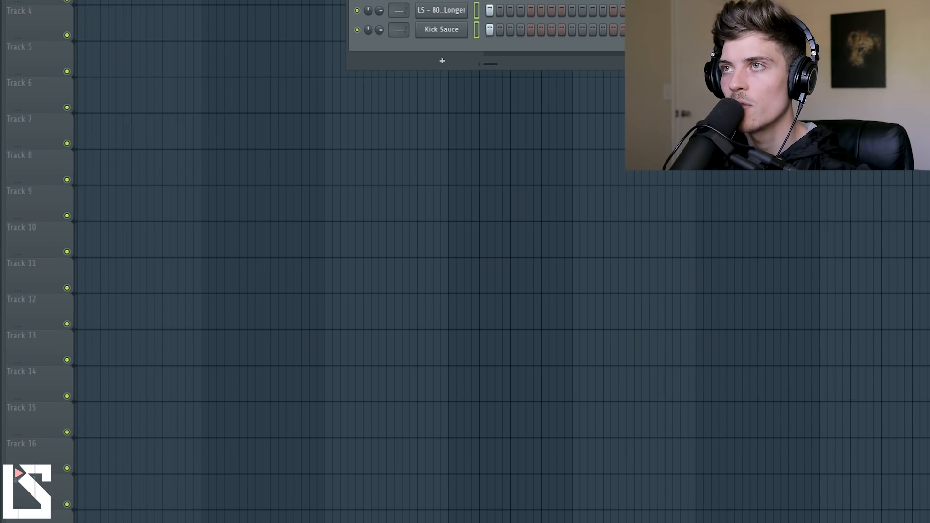
pyautogui.press('F9')
pyautogui.rightClick(197, 271)
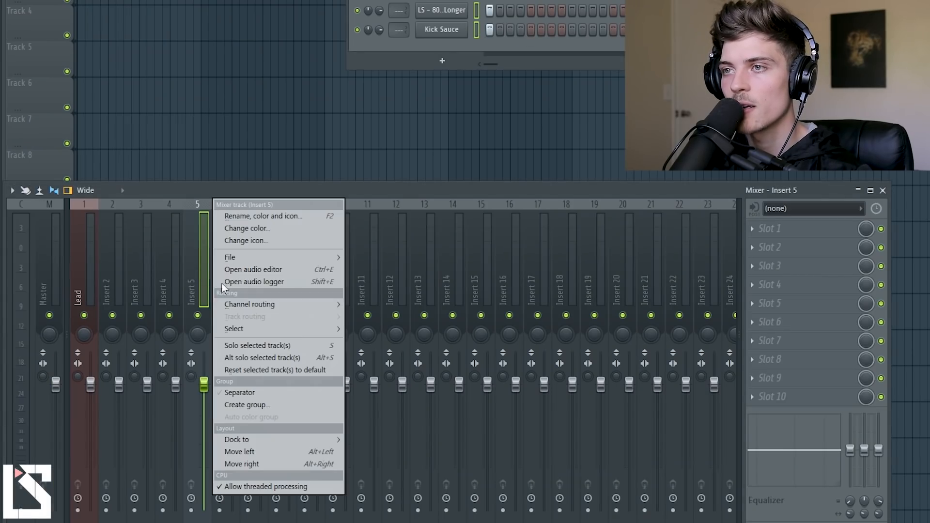
pyautogui.moveTo(251, 303)
pyautogui.click(396, 318)
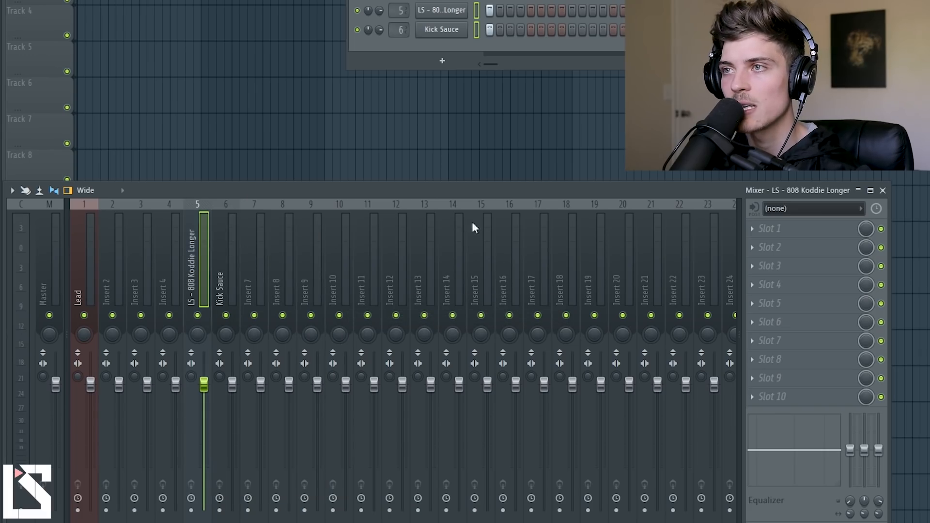
pyautogui.moveTo(451, 190); pyautogui.dragTo(464, 161)
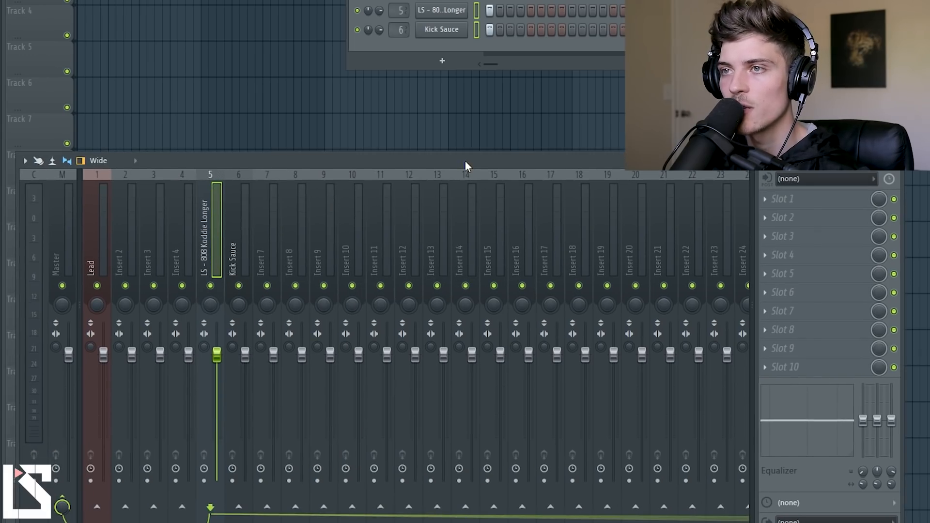
# - Lower the 808 mixer track's volume slightly below the kick while the pattern plays
pyautogui.click(234, 354)
pyautogui.click(218, 363)
pyautogui.press('space')
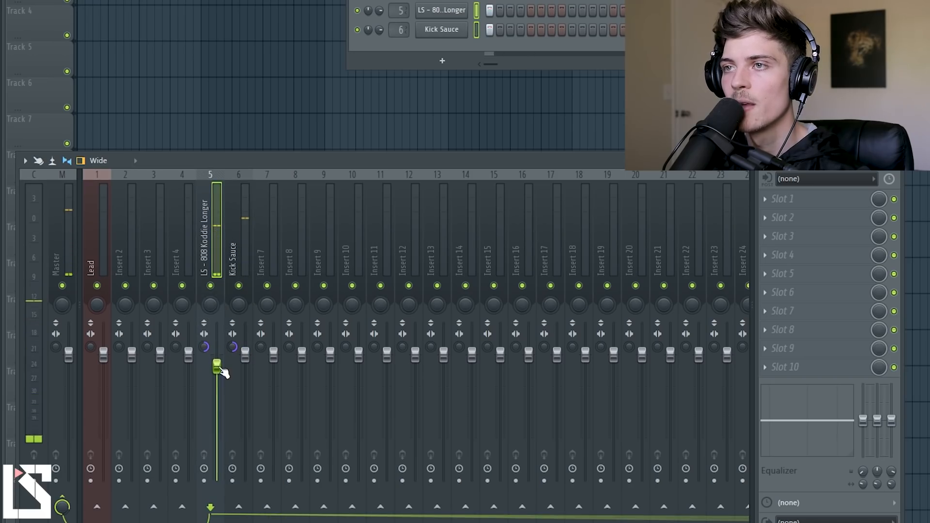
pyautogui.moveTo(218, 364); pyautogui.dragTo(220, 373)
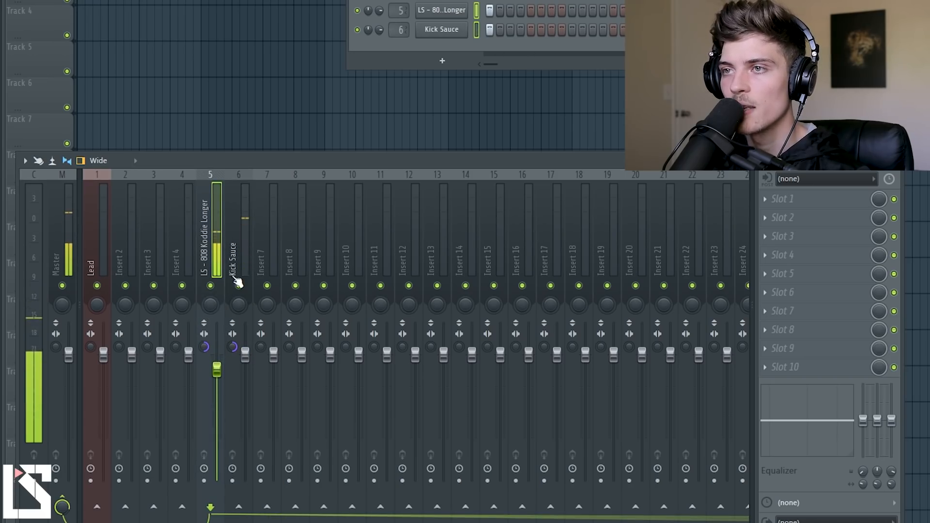
# - Load Fruity Parametric EQ 2 in slot 2 of the Kick Sauce track and try boosting band 2 in the sub range
pyautogui.click(244, 256)
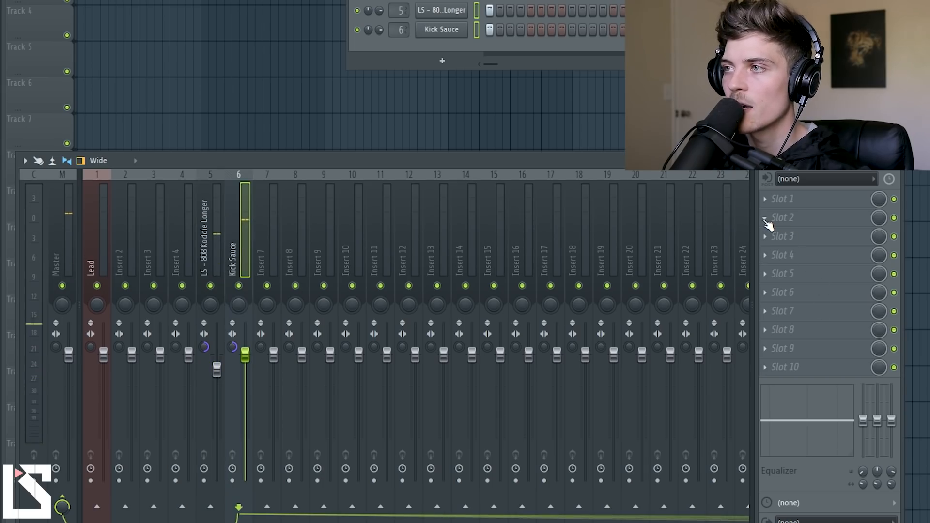
pyautogui.click(762, 219)
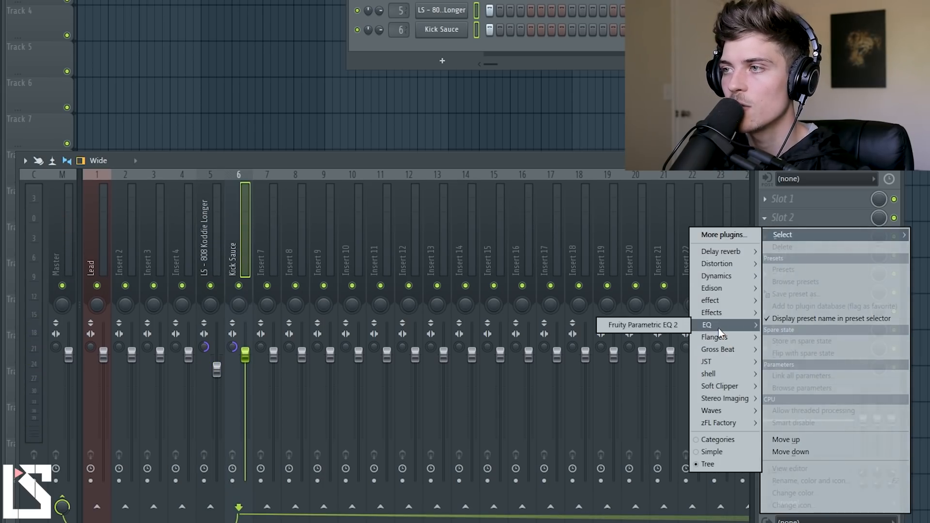
pyautogui.click(659, 331)
pyautogui.moveTo(194, 0); pyautogui.dragTo(284, 24)
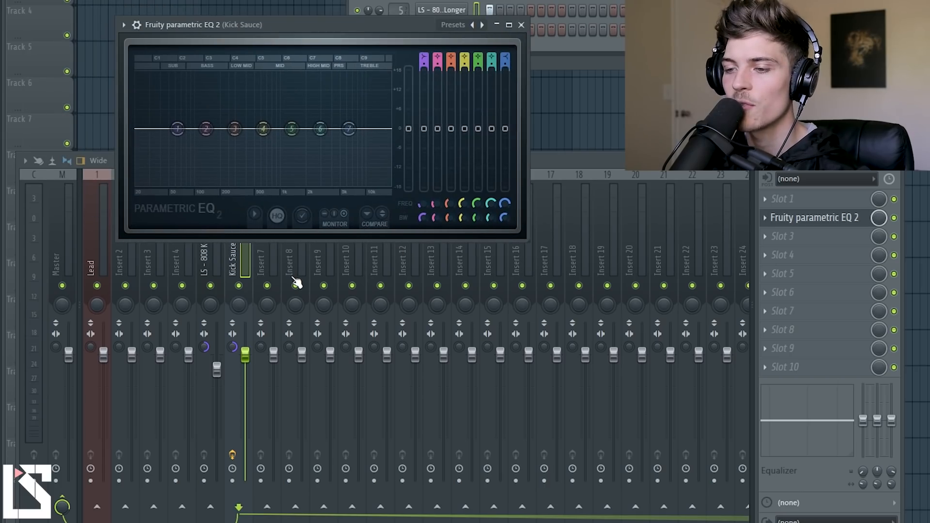
pyautogui.press('space')
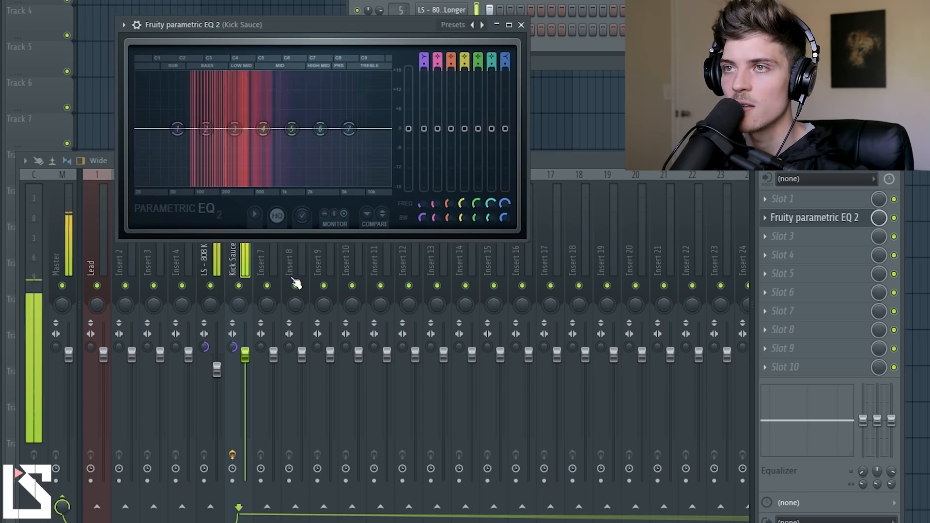
pyautogui.moveTo(207, 131); pyautogui.dragTo(186, 86)
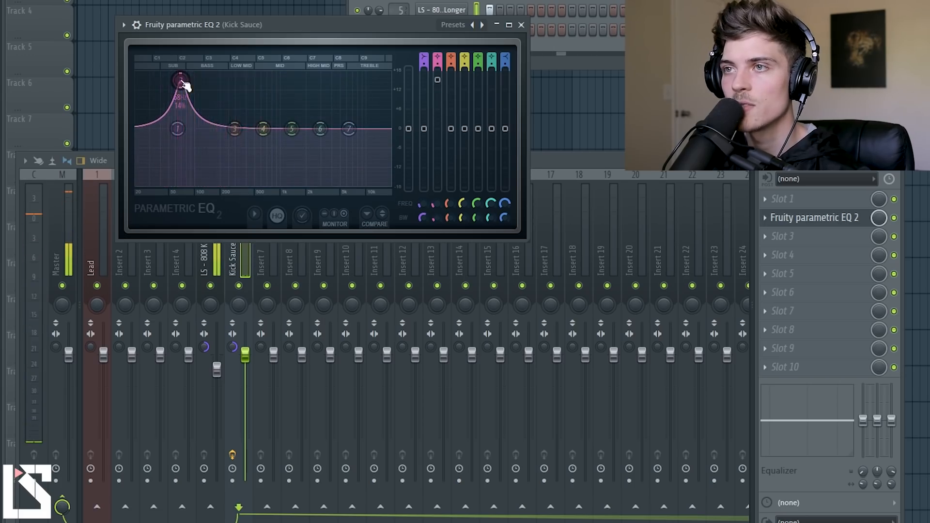
# - Mute the 808 track and reset the level of band 2 in the kick's equalizer
pyautogui.click(210, 289)
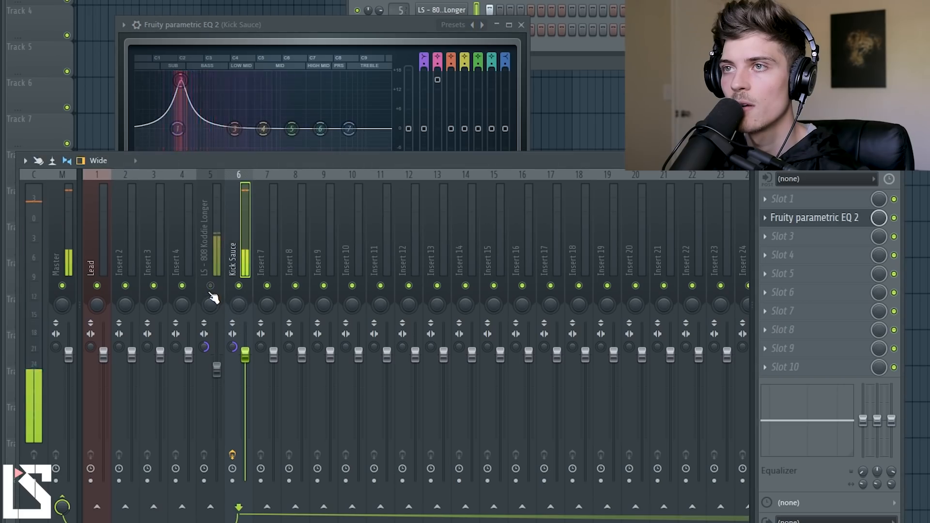
pyautogui.moveTo(210, 25); pyautogui.dragTo(255, 0)
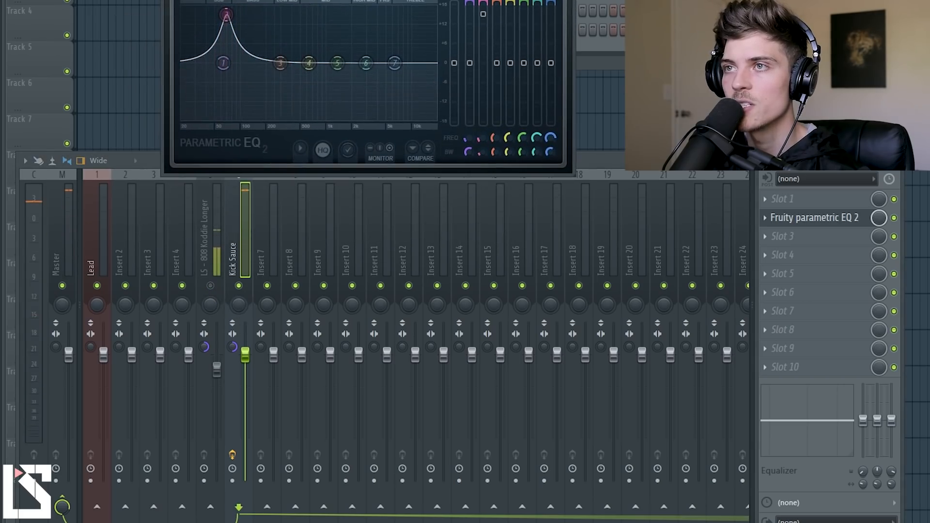
pyautogui.rightClick(488, 17)
pyautogui.click(498, 23)
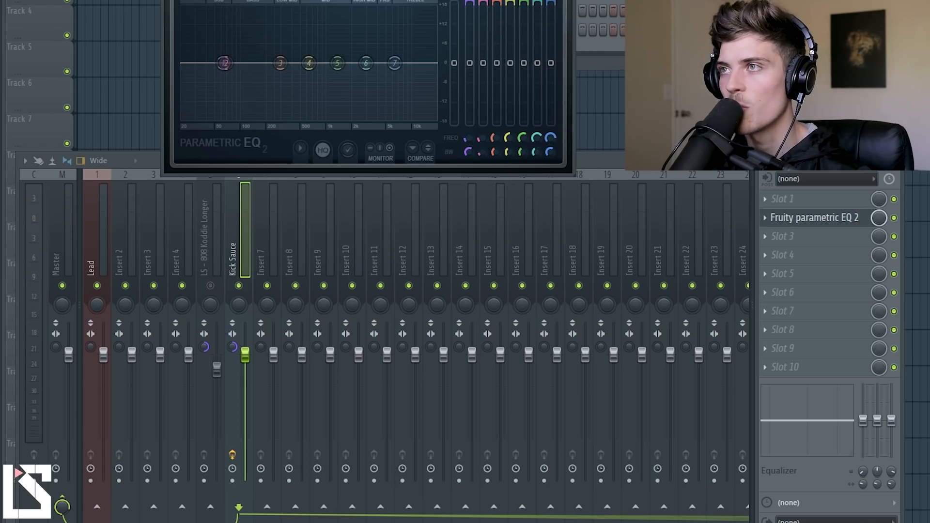
# - Delete Fruity Parametric EQ 2 from slot 2 of the Kick Sauce track
pyautogui.press('Escape')
pyautogui.click(766, 221)
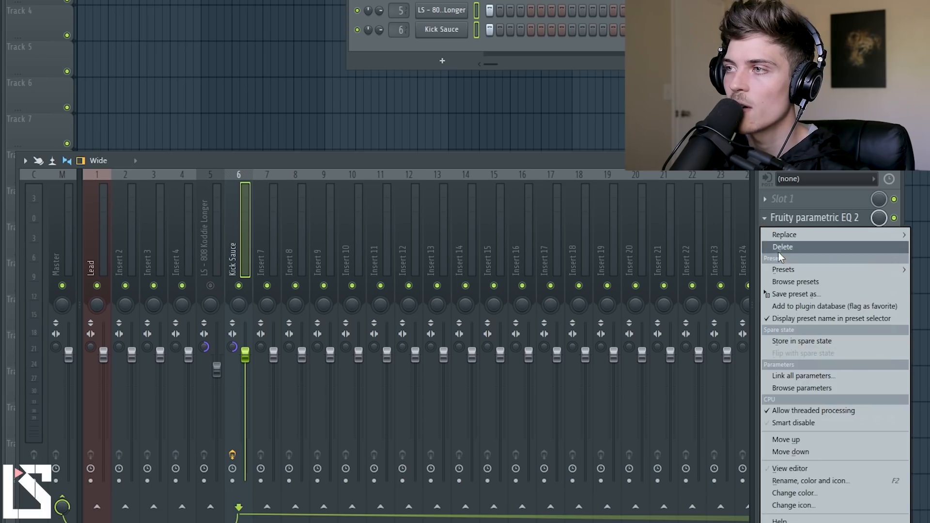
pyautogui.click(782, 246)
# - Load Fruity Peak Controller in slot 2 of the Kick Sauce track and unmute the 808 track
pyautogui.click(768, 222)
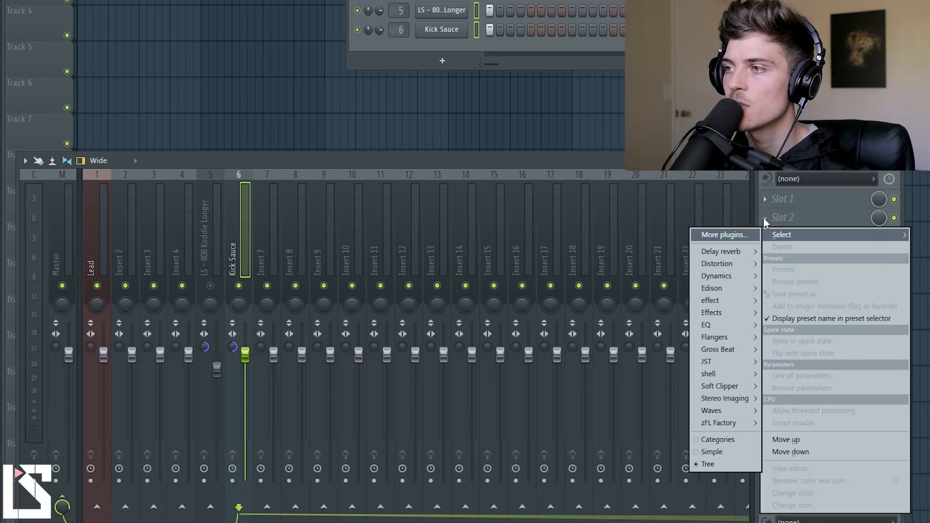
pyautogui.moveTo(721, 423)
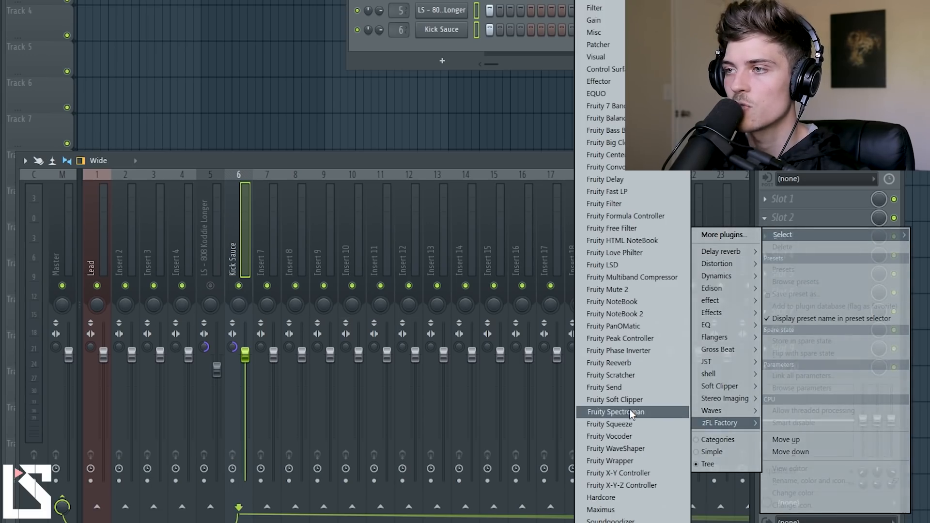
pyautogui.click(629, 338)
pyautogui.moveTo(362, 15); pyautogui.dragTo(416, 36)
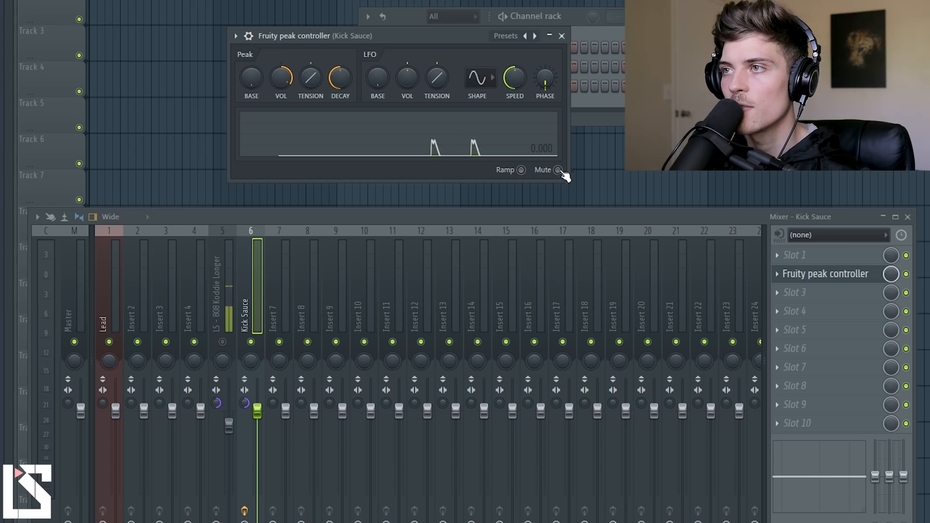
pyautogui.click(222, 342)
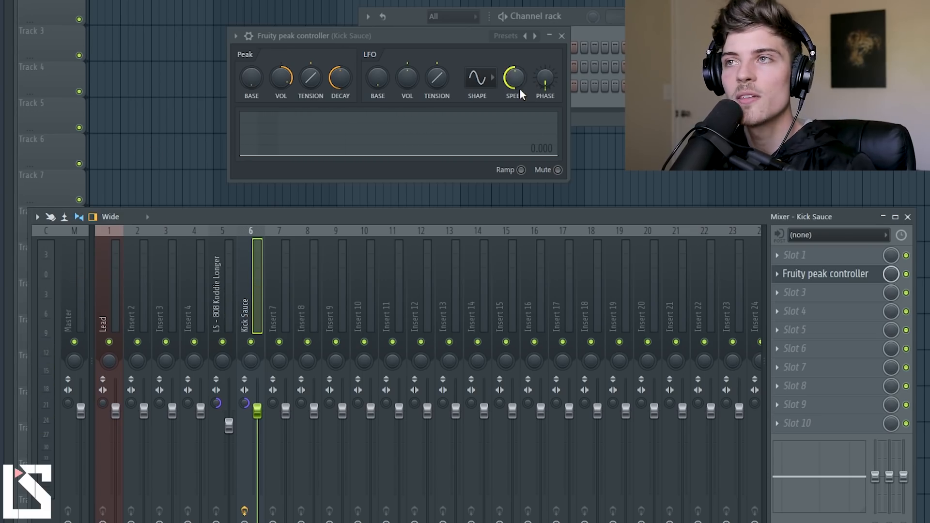
pyautogui.click(561, 36)
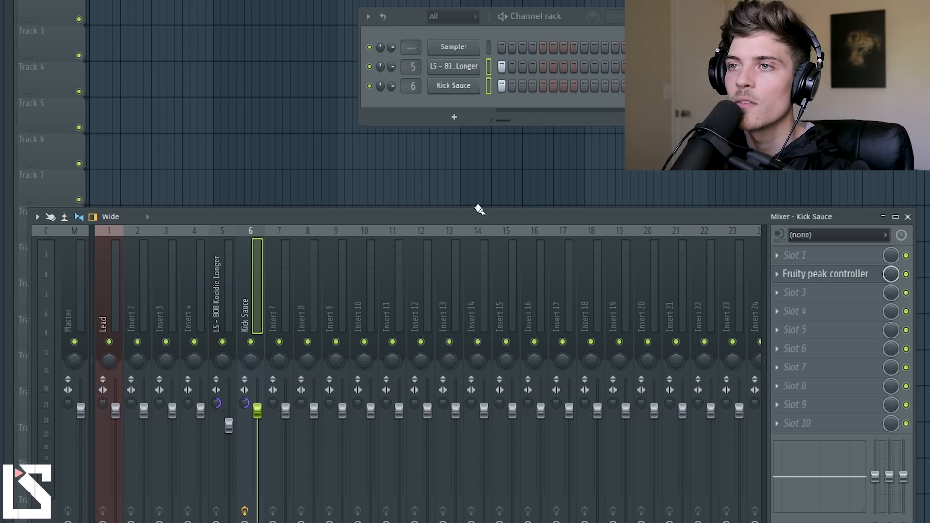
# - Load Fruity Parametric EQ 2 in slot 2 of the 808 mixer track
pyautogui.click(228, 289)
pyautogui.click(774, 274)
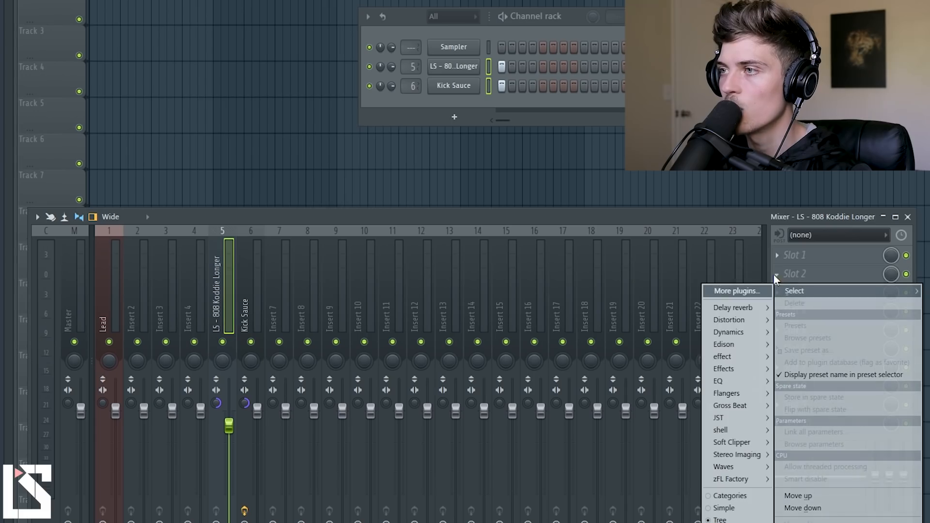
pyautogui.moveTo(733, 378)
pyautogui.click(661, 381)
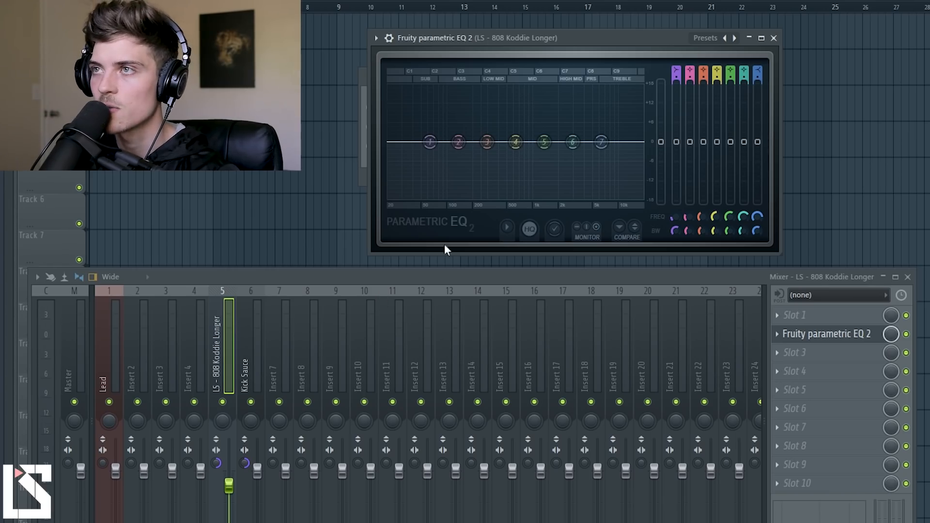
pyautogui.moveTo(445, 40); pyautogui.dragTo(392, 51)
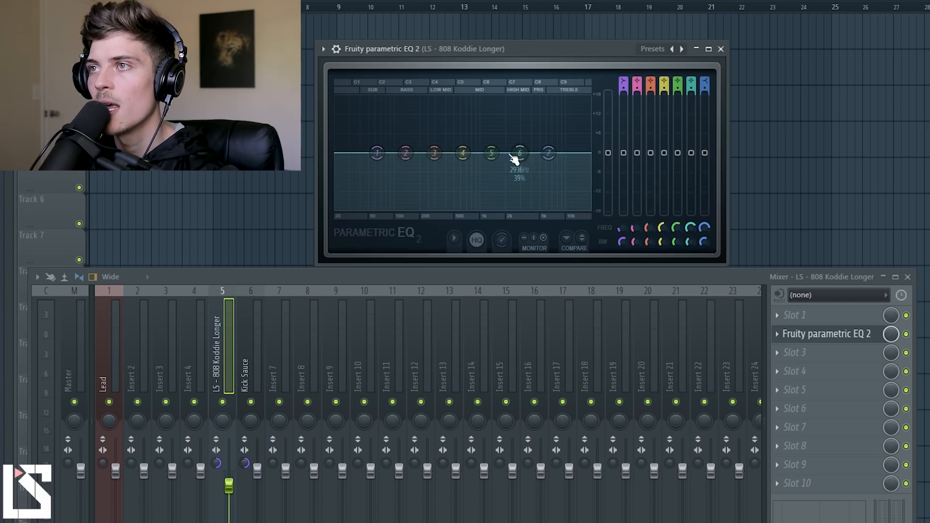
# - Set band 2 of the 808's equalizer to about 70 Hz with 19% bandwidth, and reset its level to default
pyautogui.moveTo(405, 153); pyautogui.dragTo(381, 105)
pyautogui.scroll(-4, 386, 119)
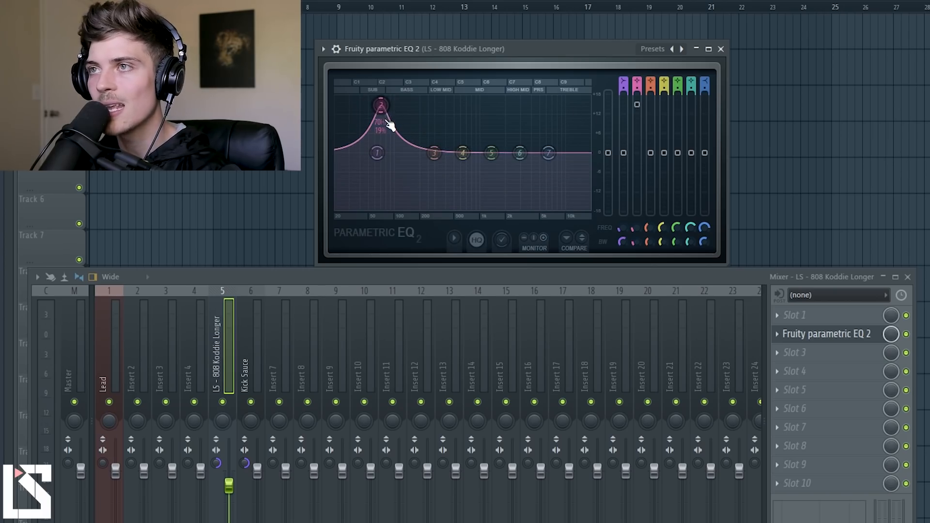
pyautogui.rightClick(636, 108)
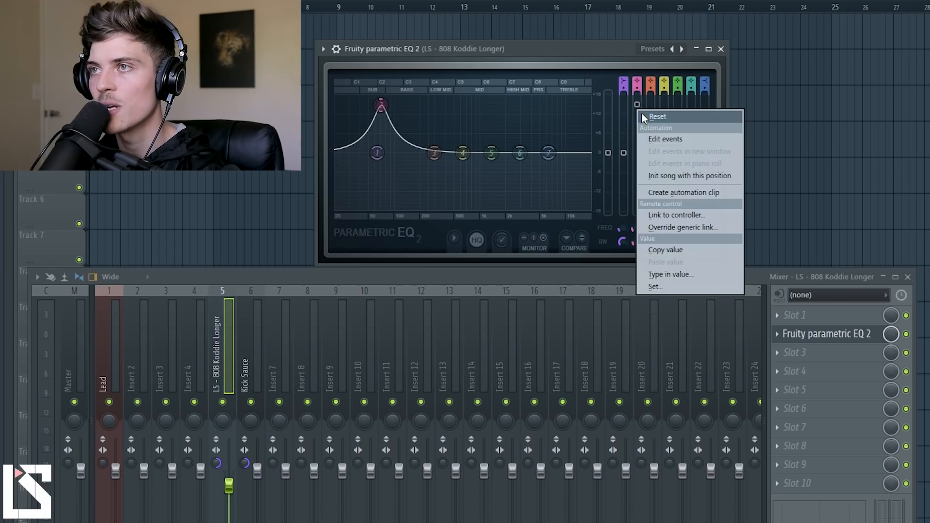
pyautogui.click(642, 117)
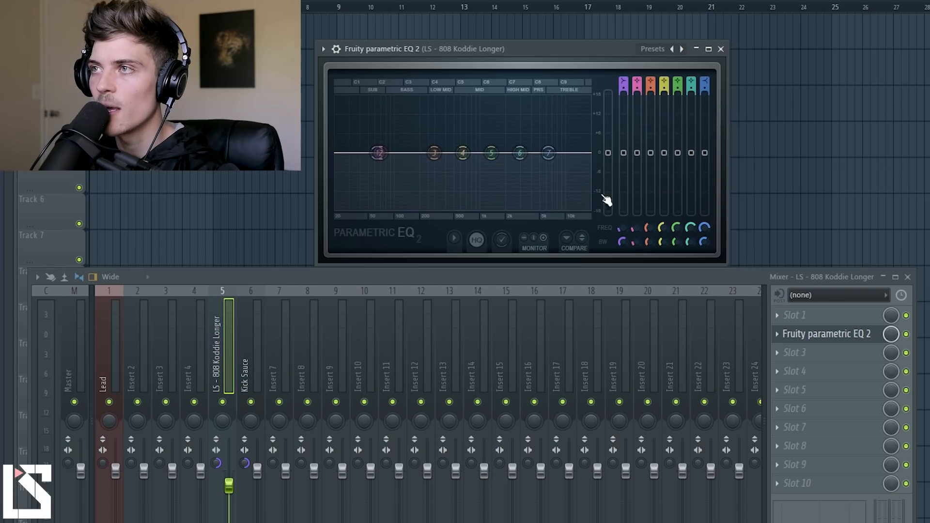
# - Try cutting the level of band 2 in the 808's equalizer, and reset it to default
pyautogui.moveTo(641, 160); pyautogui.dragTo(641, 190)
pyautogui.rightClick(637, 142)
pyautogui.click(640, 151)
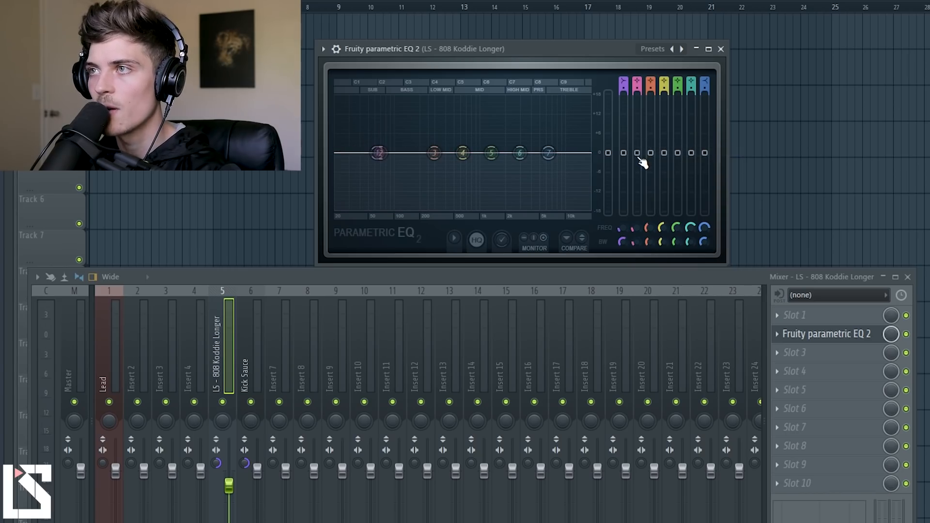
# - Link the level of band 2 in the 808's equalizer to the internal controller Peak ctrl - Peak
pyautogui.rightClick(639, 157)
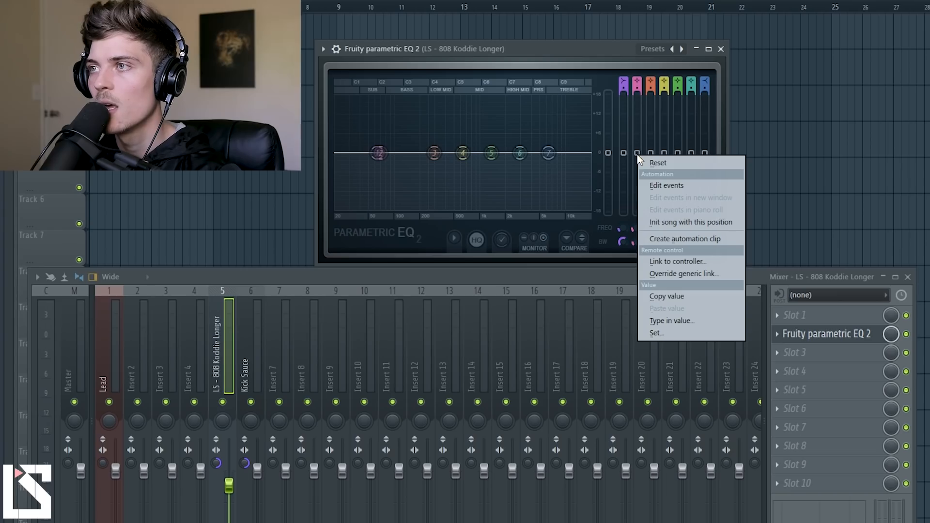
pyautogui.click(665, 262)
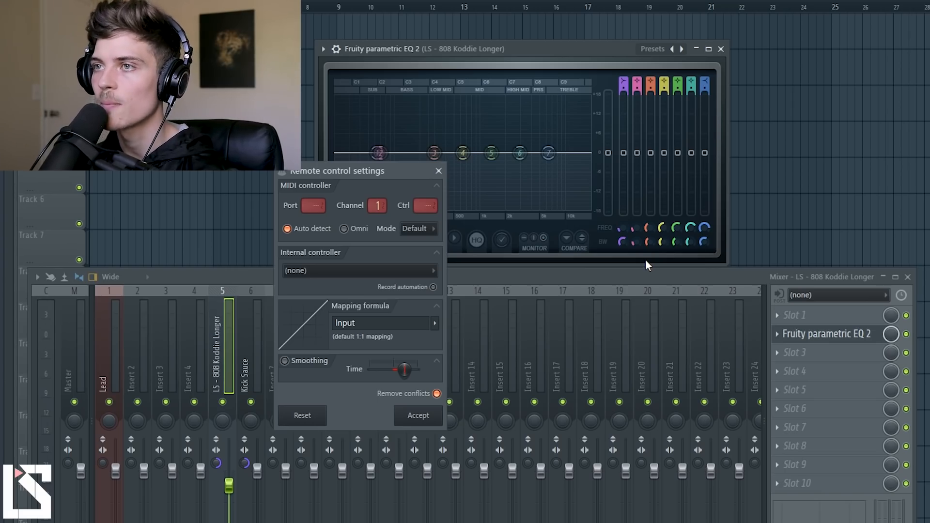
pyautogui.click(367, 272)
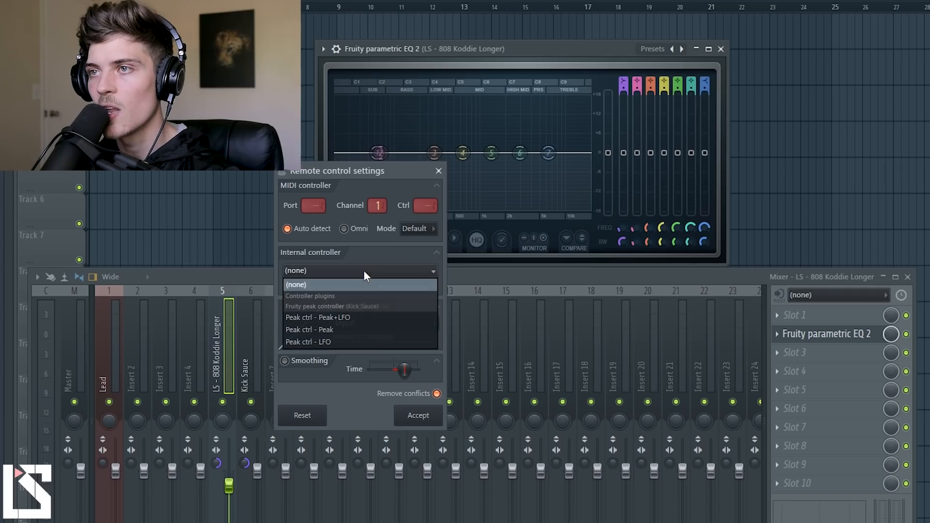
pyautogui.click(344, 328)
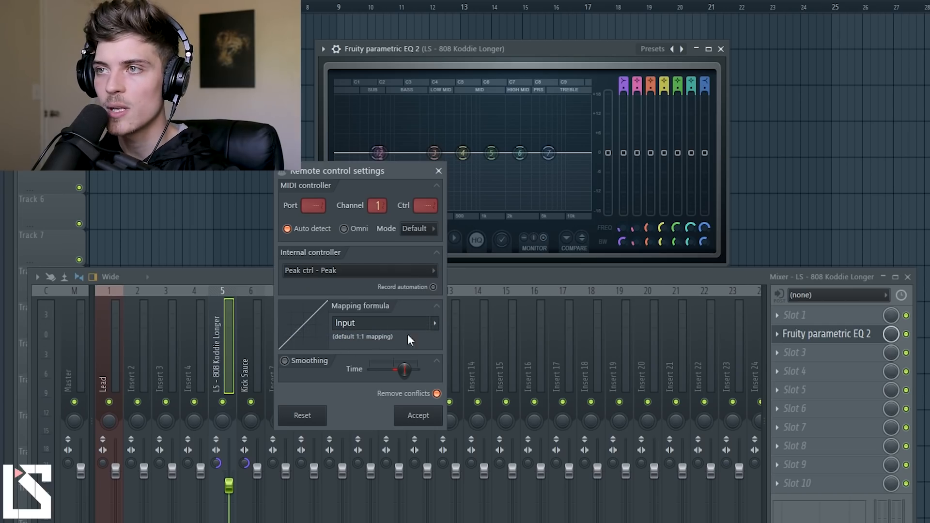
# - Apply the Inverted mapping, edit its formula to 0.5-Input, accept the link and play the pattern
pyautogui.click(436, 327)
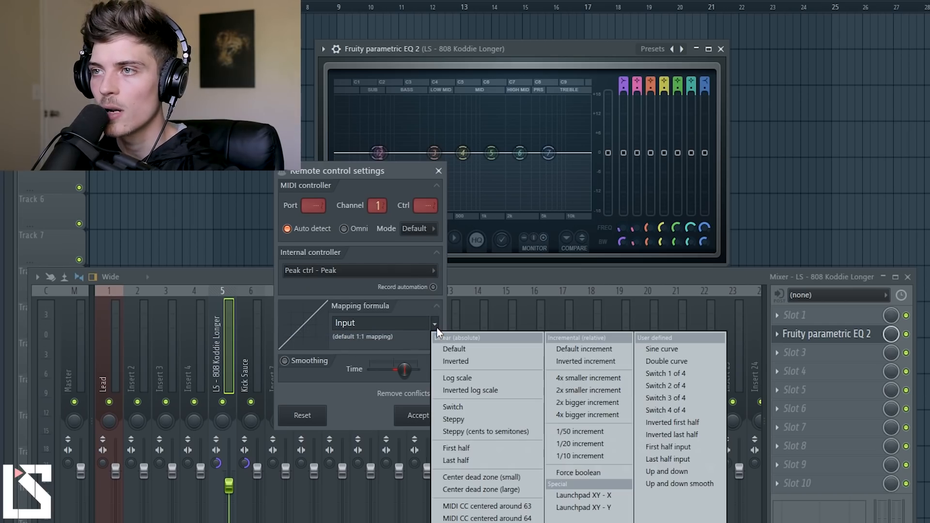
pyautogui.click(443, 362)
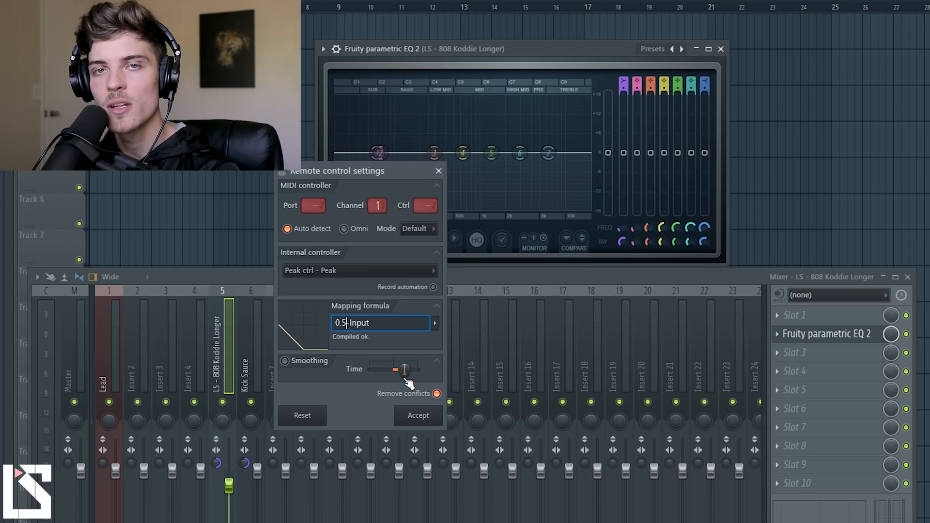
pyautogui.click(419, 426)
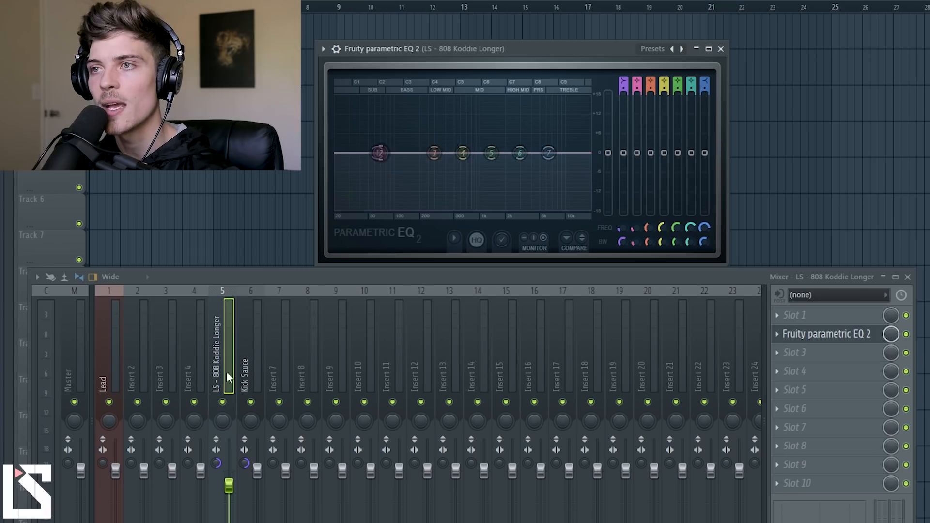
pyautogui.press('space')
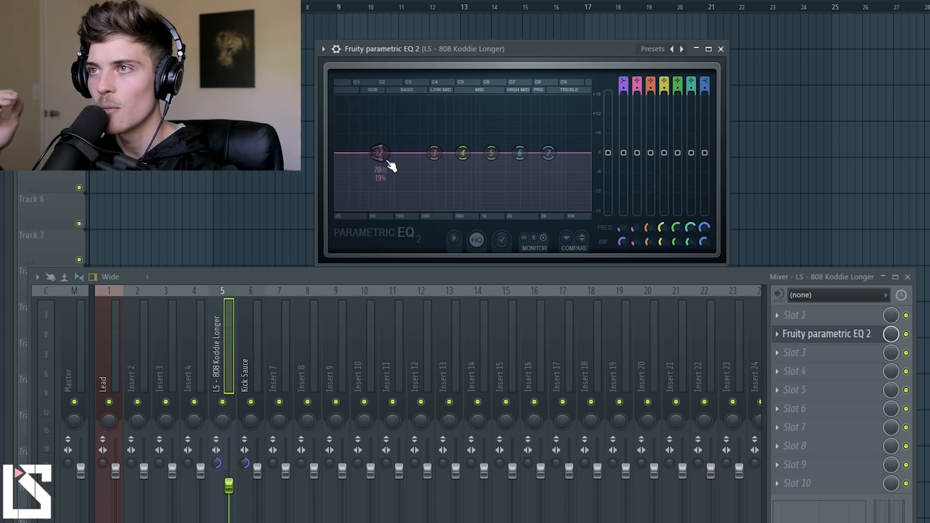
# - Play the pattern, try adjusting the smoothing time of band 2's controller link in the 808's equalizer, and accept it
pyautogui.press('space')
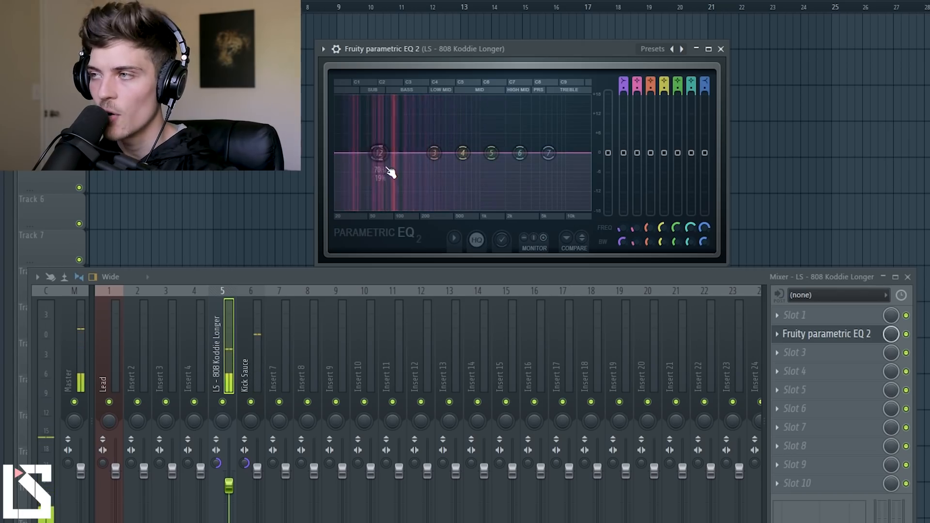
pyautogui.press('space')
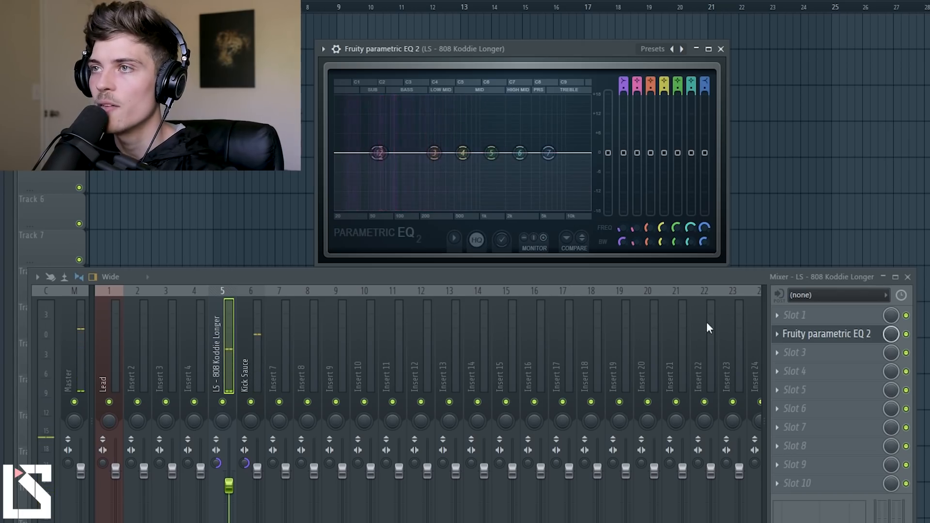
pyautogui.rightClick(638, 155)
pyautogui.click(652, 257)
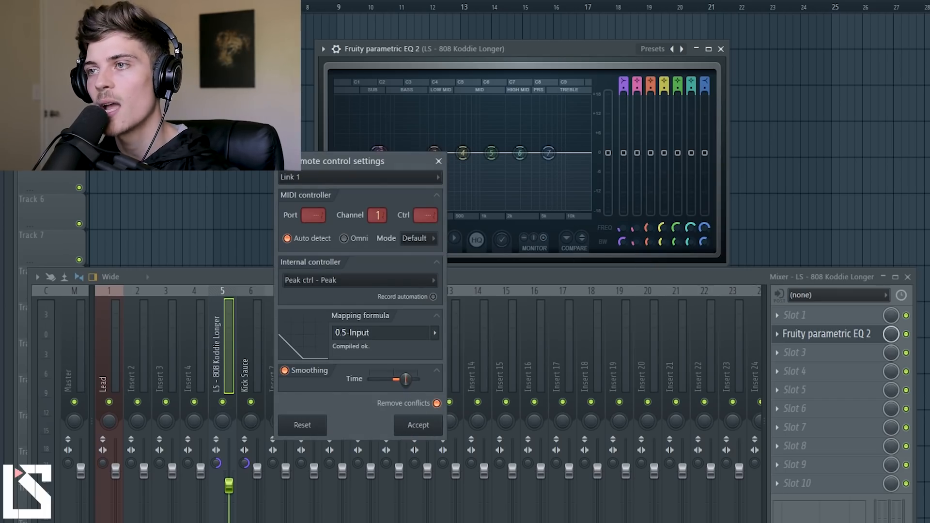
pyautogui.click(423, 426)
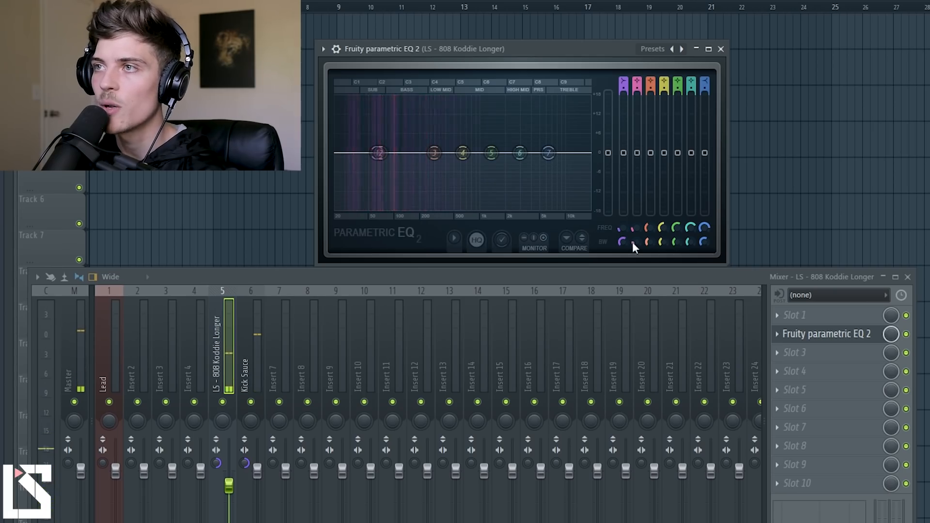
# - Try a longer smoothing time for the controller link of band 2's level, and play the pattern to hear it
pyautogui.rightClick(638, 156)
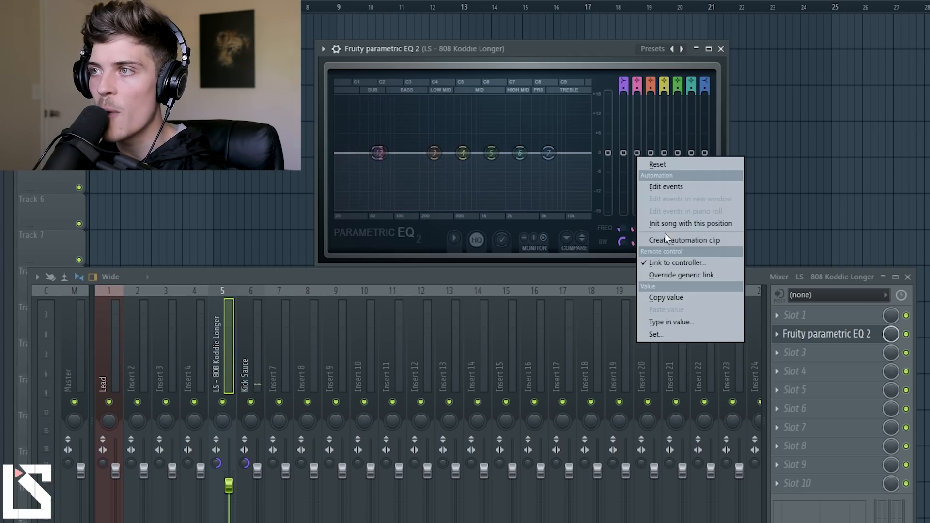
pyautogui.click(662, 264)
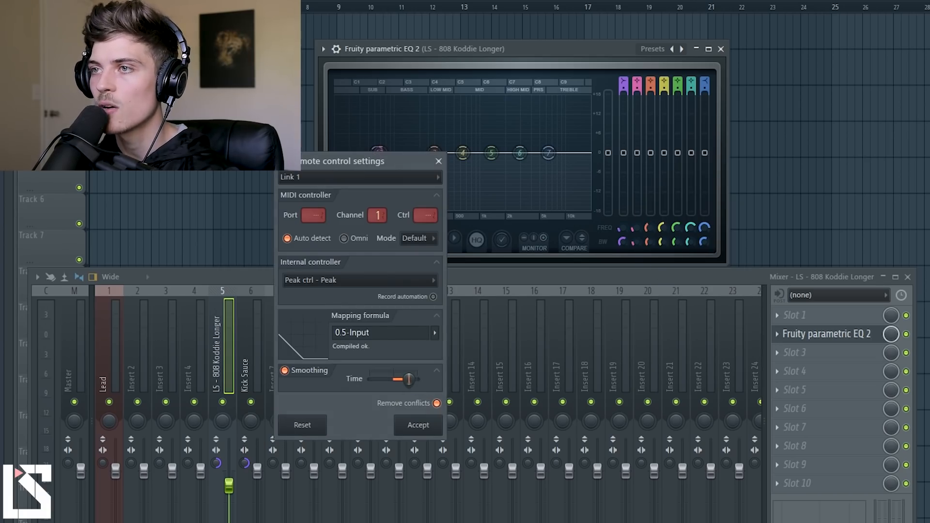
pyautogui.click(420, 431)
pyautogui.press('space')
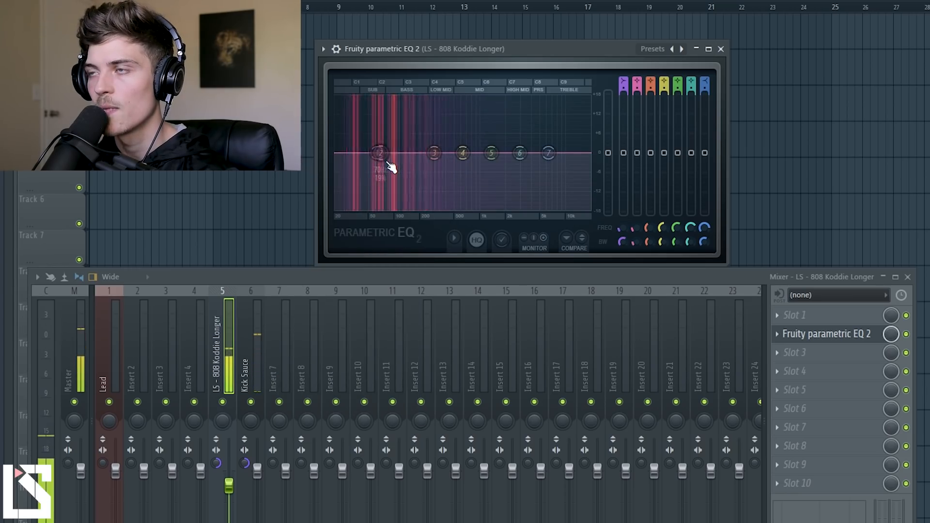
pyautogui.press('space')
# - Shorten the smoothing time of band 2's controller link, fine-tuning it between playbacks and accepting the settings
pyautogui.rightClick(637, 156)
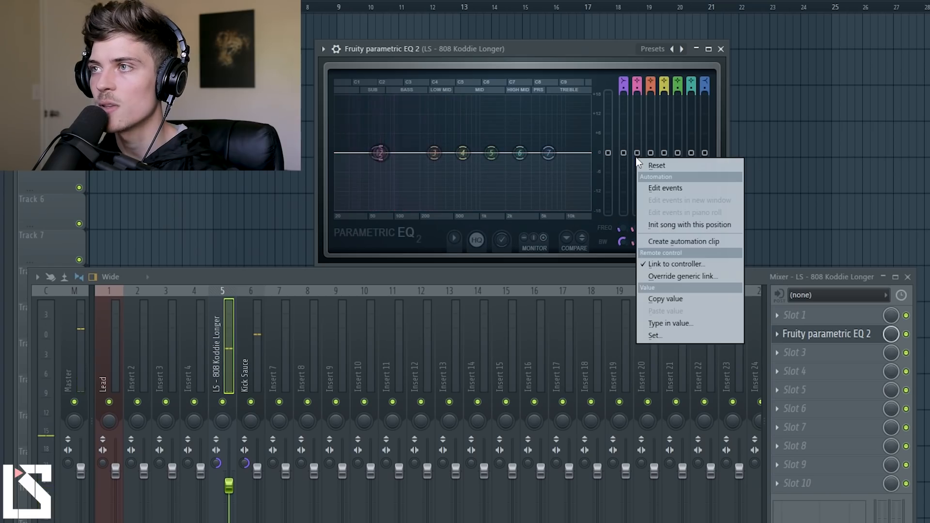
pyautogui.click(669, 266)
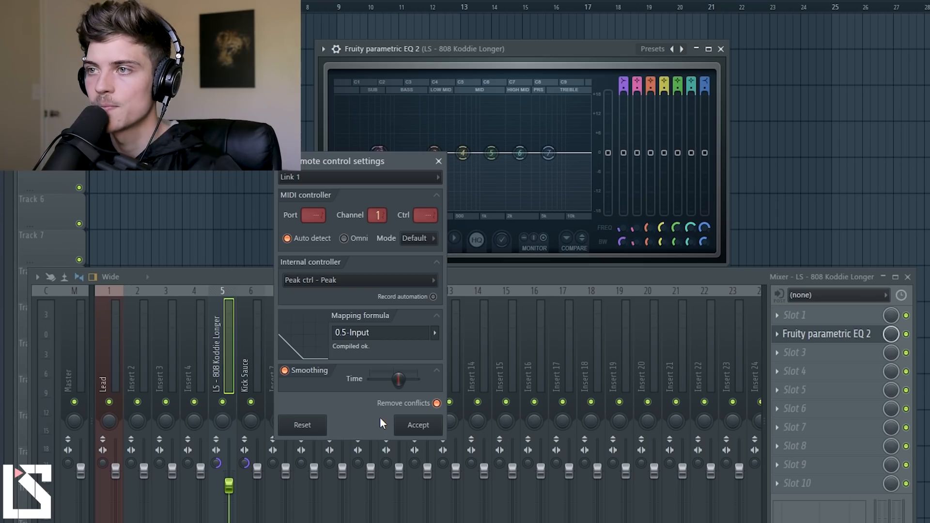
pyautogui.click(426, 425)
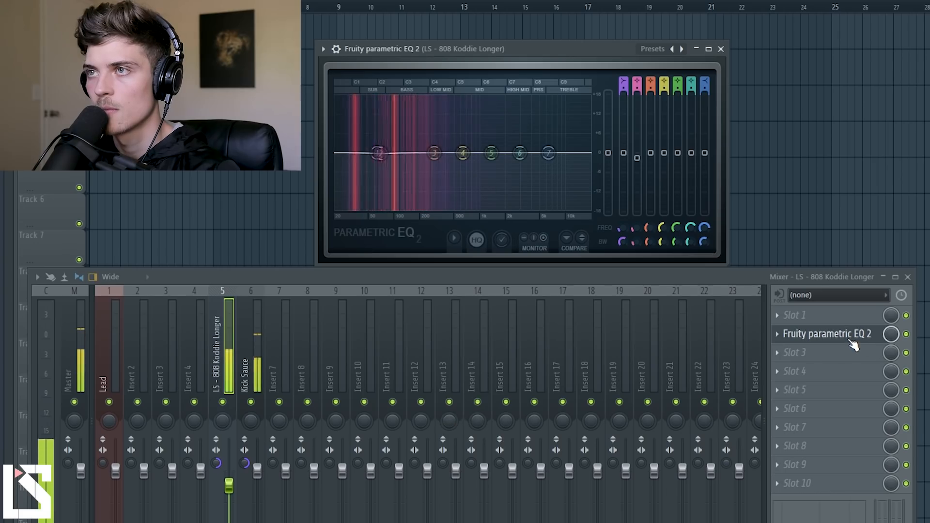
pyautogui.rightClick(645, 167)
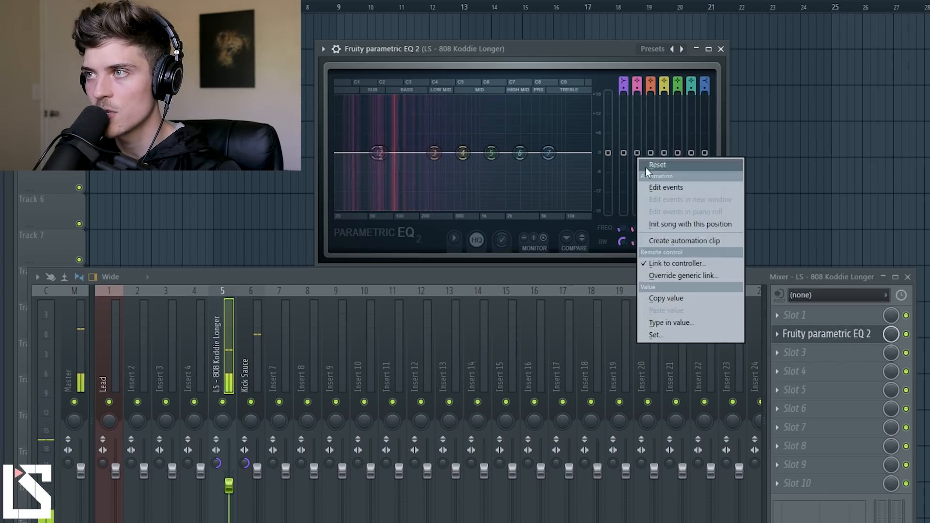
pyautogui.click(670, 261)
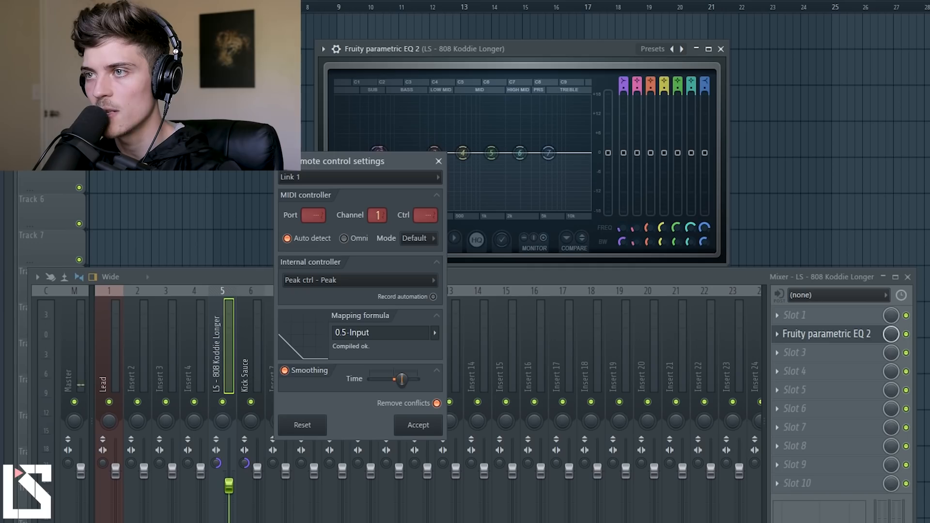
pyautogui.click(417, 430)
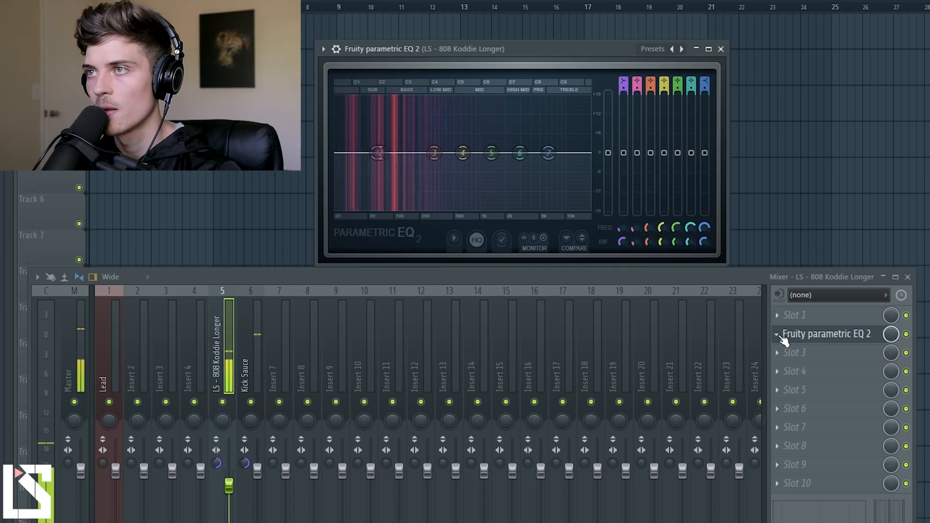
pyautogui.rightClick(643, 156)
pyautogui.click(658, 259)
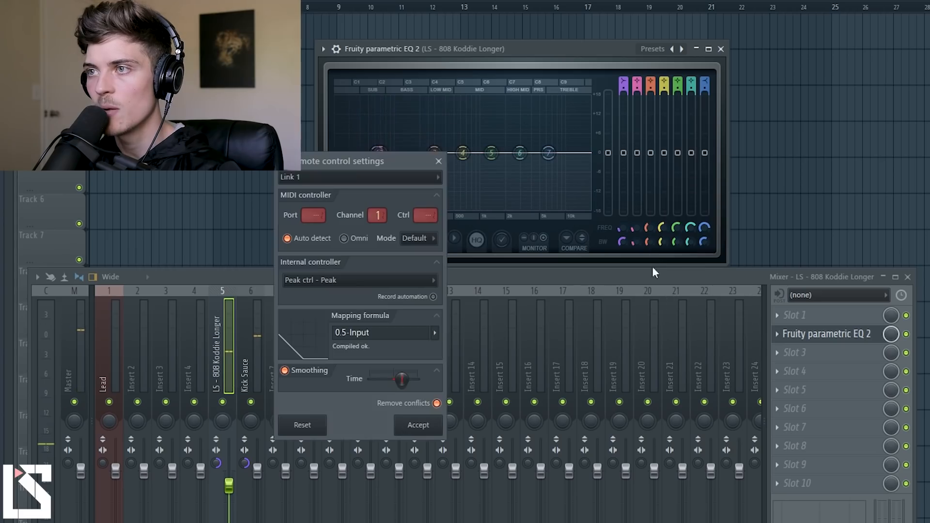
pyautogui.click(418, 429)
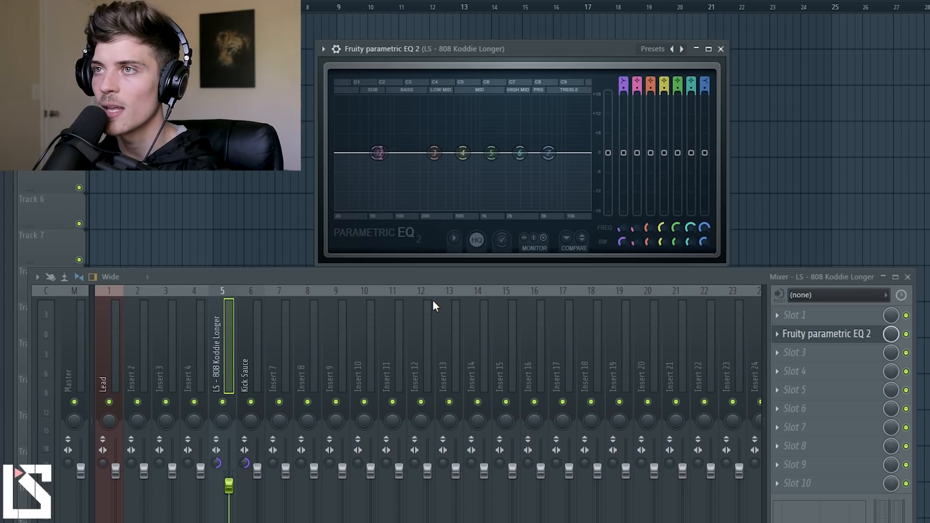
# - Reset band 2 of the 808's equalizer, try it at about 167 Hz, and move it down beside band 1
pyautogui.moveTo(383, 158); pyautogui.dragTo(410, 157)
pyautogui.rightClick(414, 154)
pyautogui.click(424, 168)
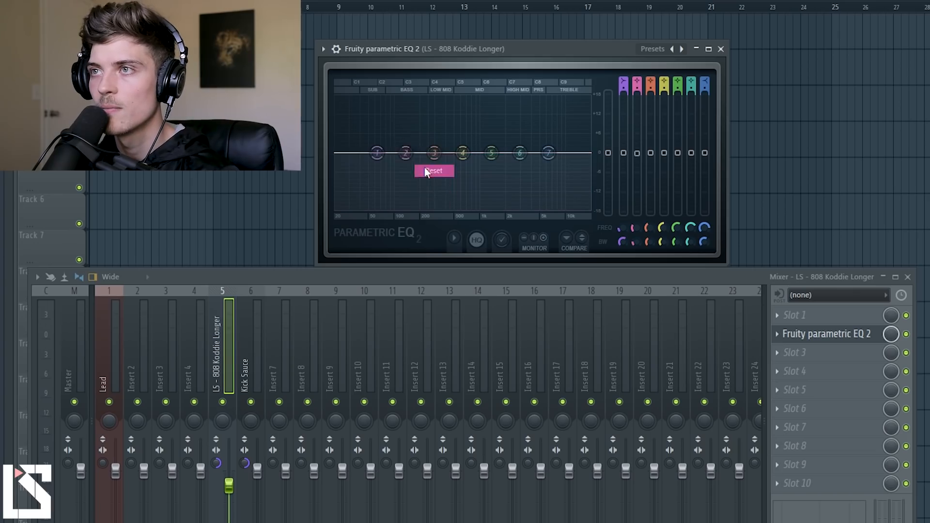
pyautogui.press('space')
pyautogui.moveTo(410, 162)
pyautogui.mouseDown()
pyautogui.moveTo(526, 156)
pyautogui.moveTo(413, 153)
pyautogui.mouseUp()
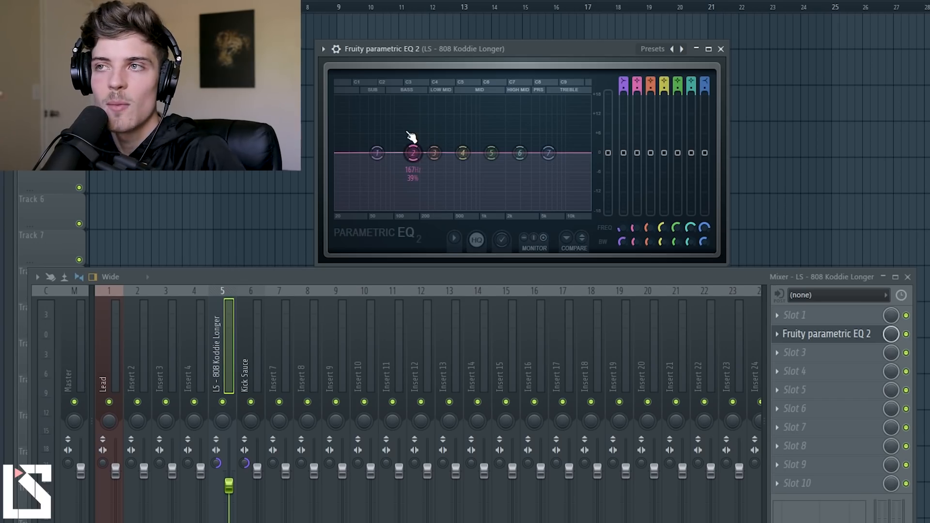
pyautogui.moveTo(410, 137); pyautogui.dragTo(387, 175)
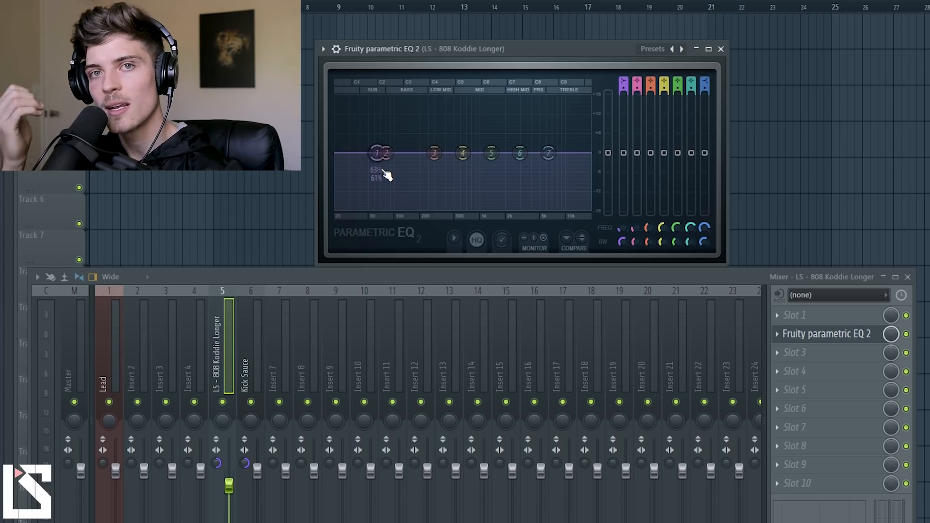
# - Try other filter types on band 1 and a low shelf on band 2, deepening band 2's cut from 111 Hz to about 140 Hz
pyautogui.moveTo(385, 154); pyautogui.dragTo(398, 169)
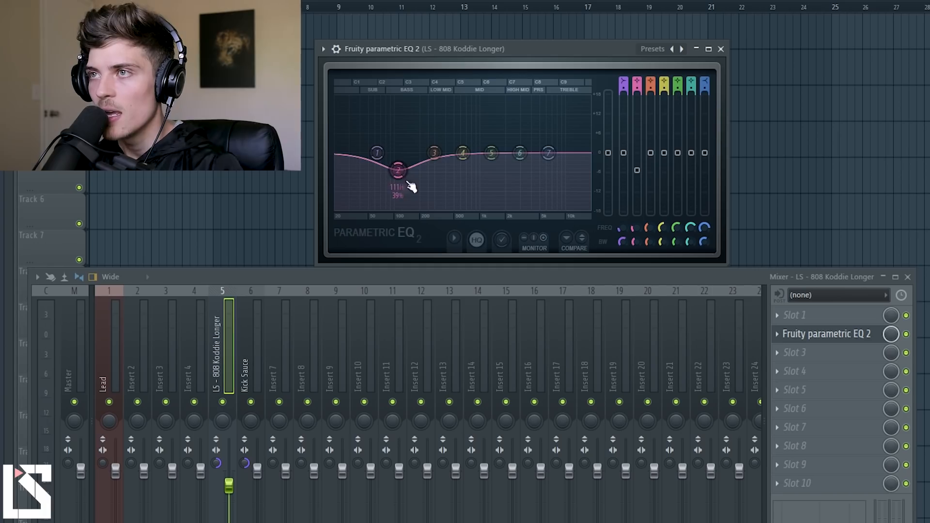
pyautogui.moveTo(626, 84); pyautogui.dragTo(625, 79)
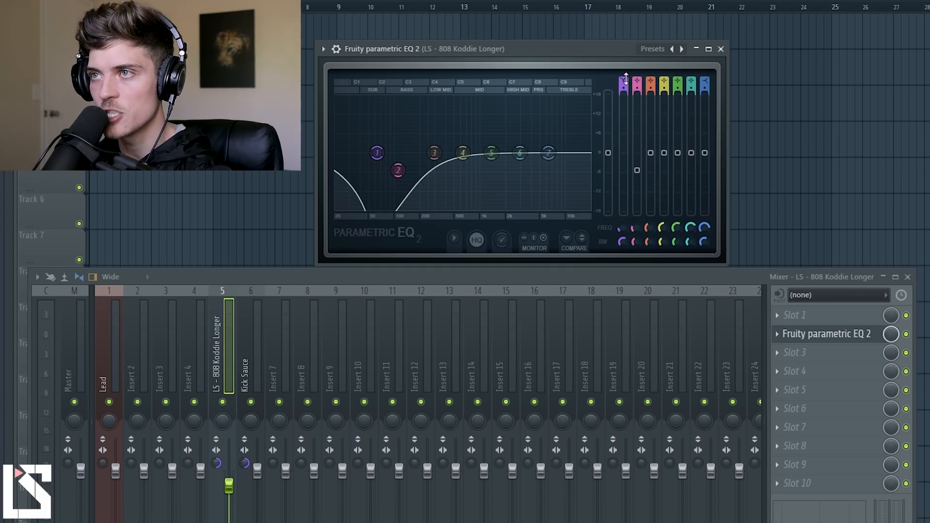
pyautogui.scroll(-1, 626, 78)
pyautogui.scroll(2, 625, 78)
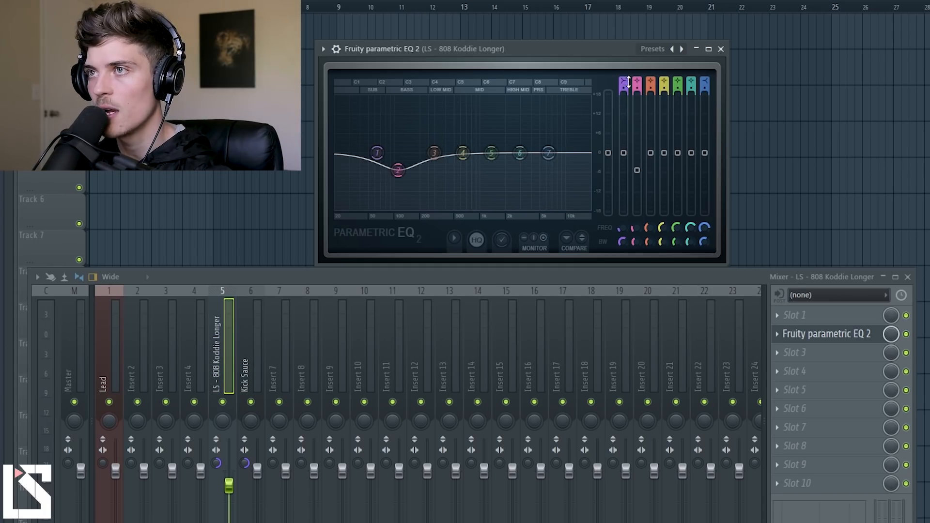
pyautogui.scroll(-1, 637, 82)
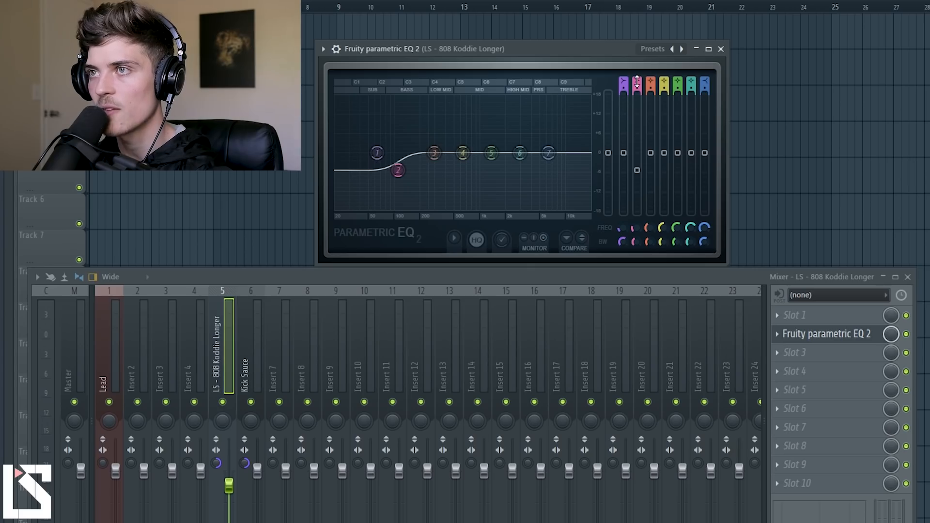
pyautogui.moveTo(398, 170); pyautogui.dragTo(406, 192)
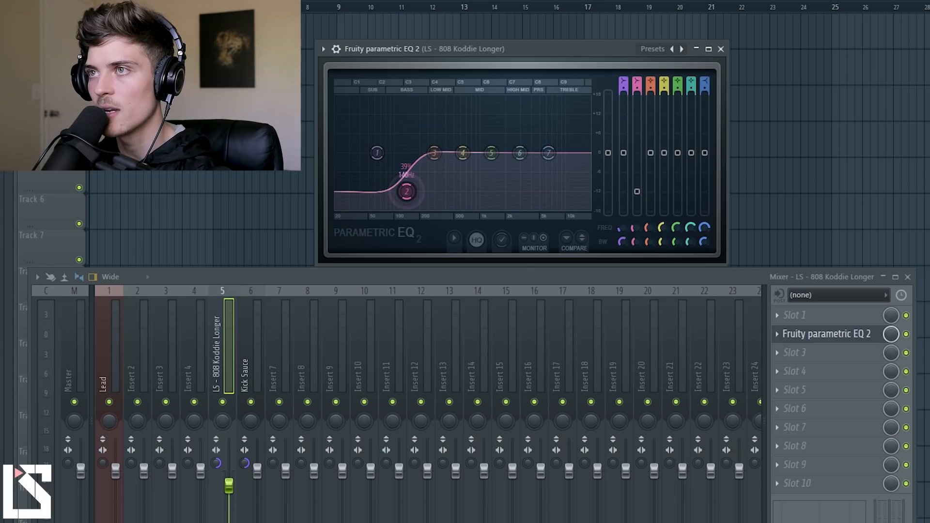
# - Reset band 2 of the 808's equalizer and move it down in frequency to just above band 1
pyautogui.rightClick(407, 192)
pyautogui.click(418, 206)
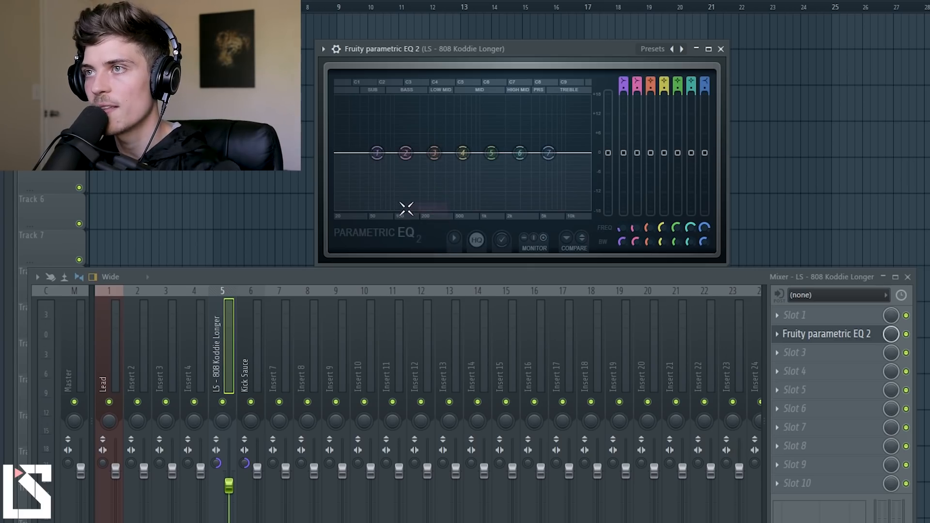
pyautogui.press('space')
pyautogui.moveTo(406, 154); pyautogui.dragTo(385, 153)
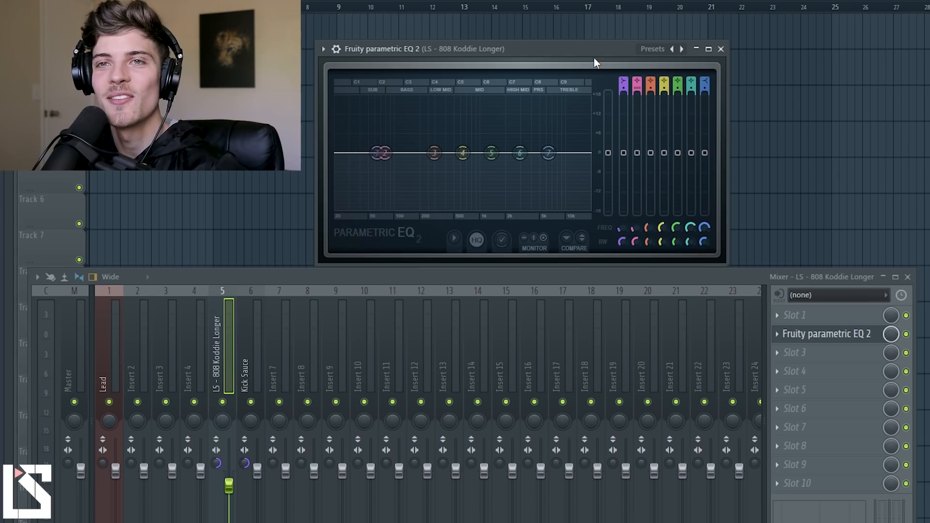